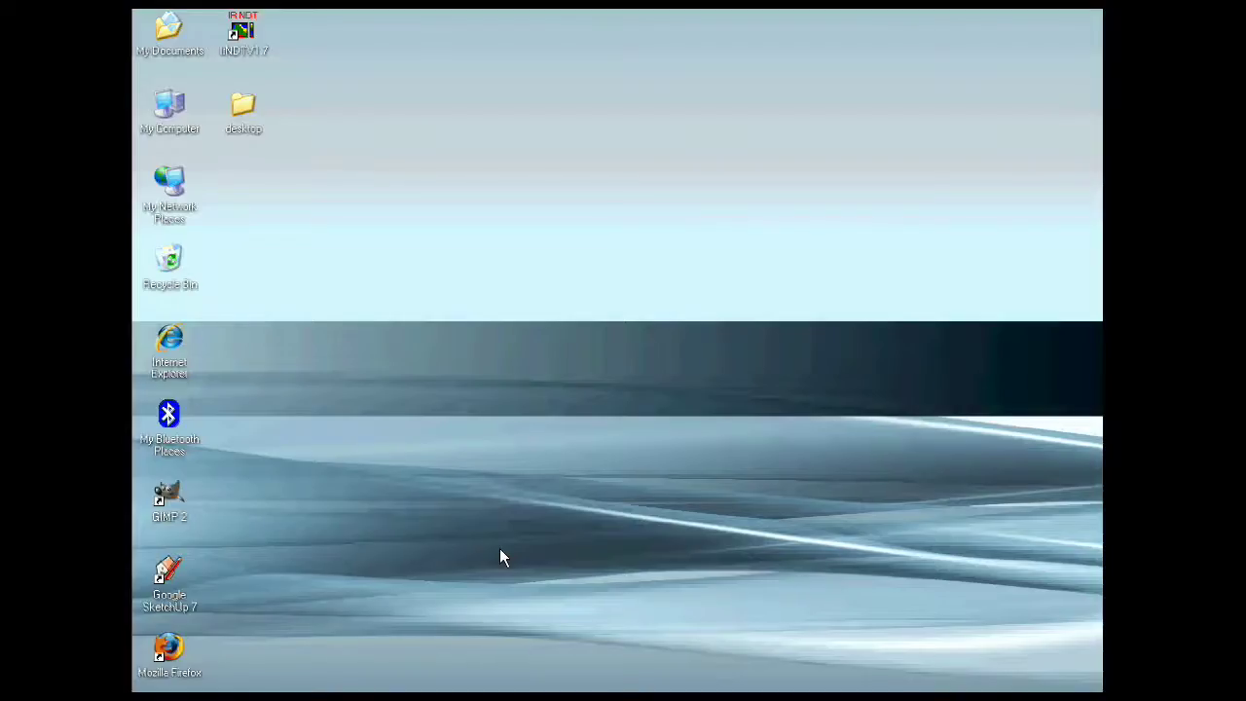
# Launch IrNDT V1.7 maximized, close the empty IrNDT1 document, and show the Camera settings
pyautogui.click(242, 34)
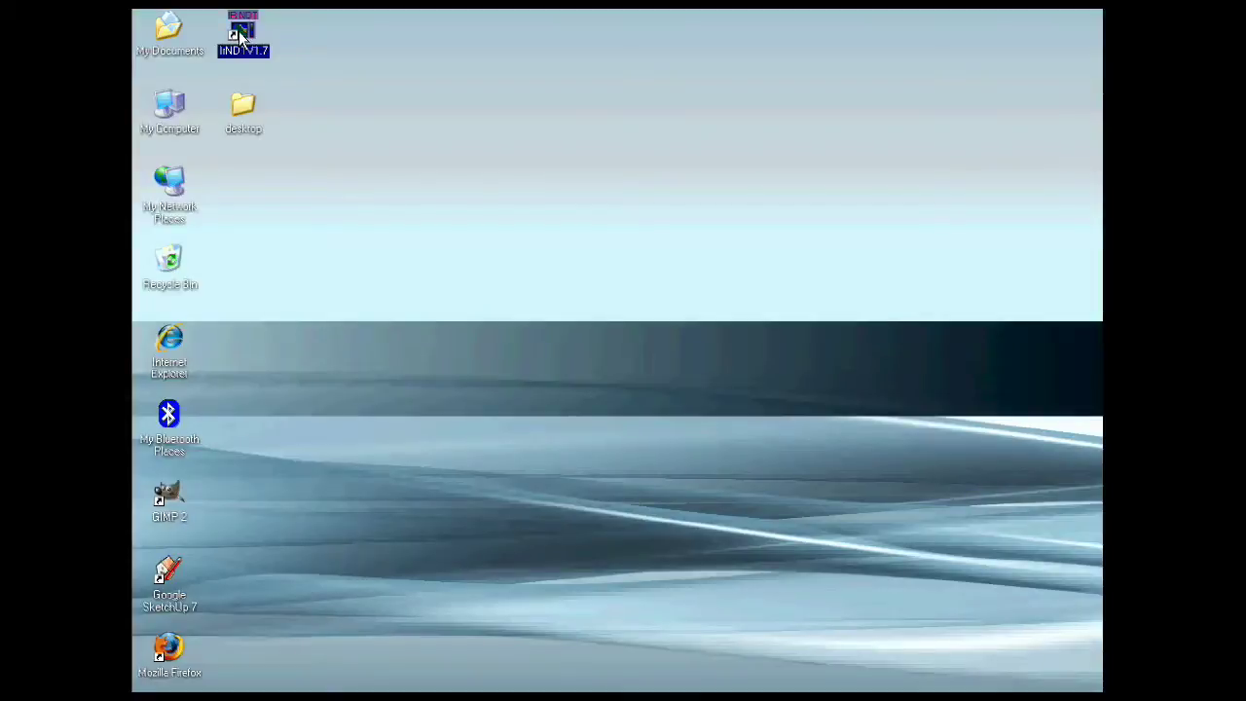
pyautogui.click(385, 202)
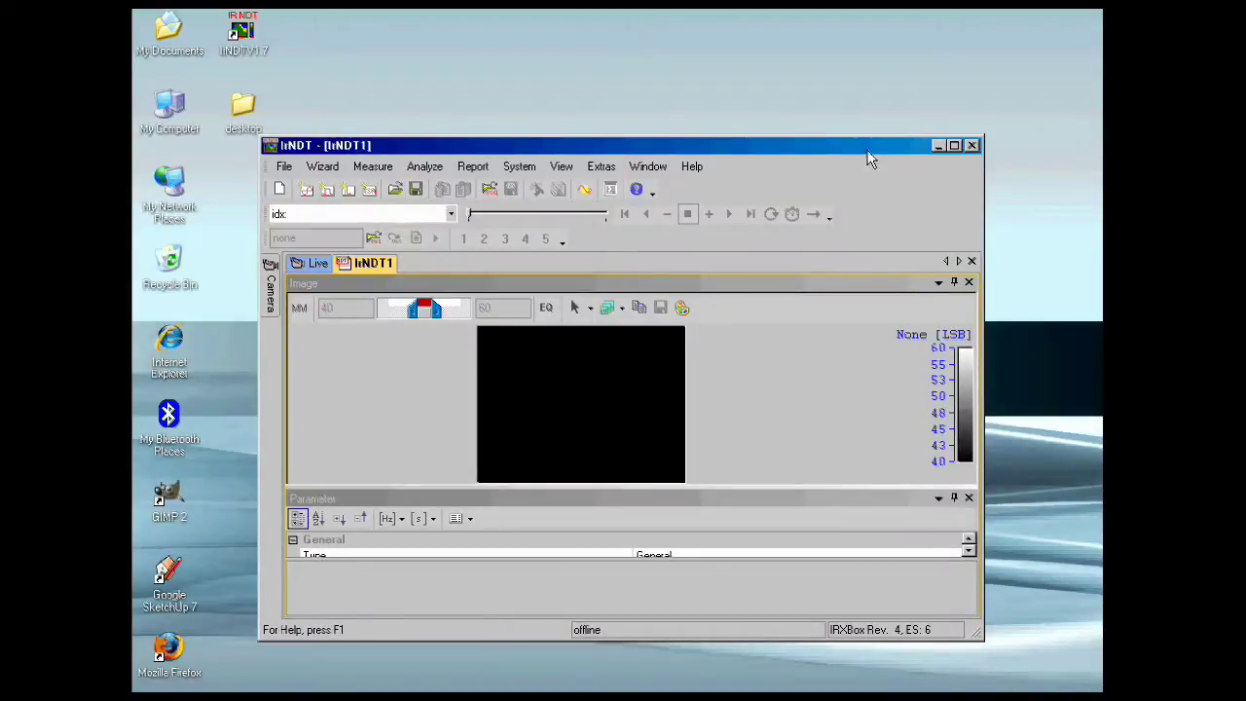
pyautogui.click(955, 146)
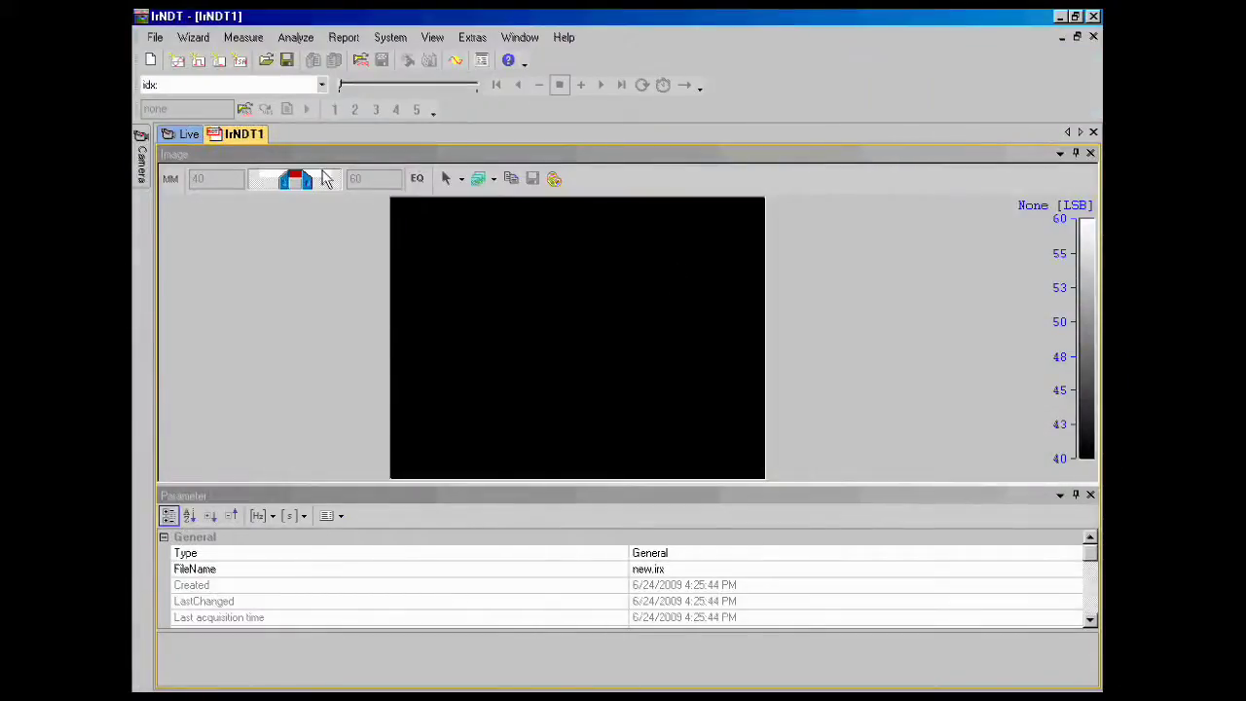
pyautogui.click(1092, 134)
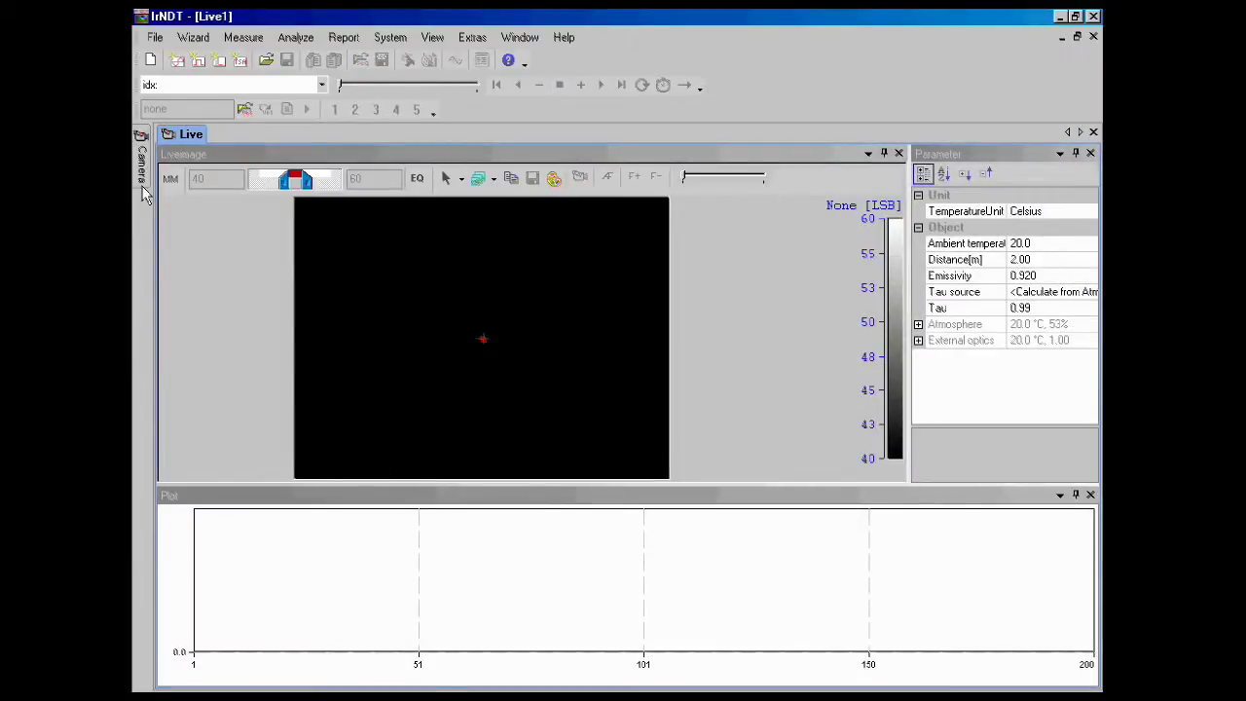
pyautogui.moveTo(143, 174)
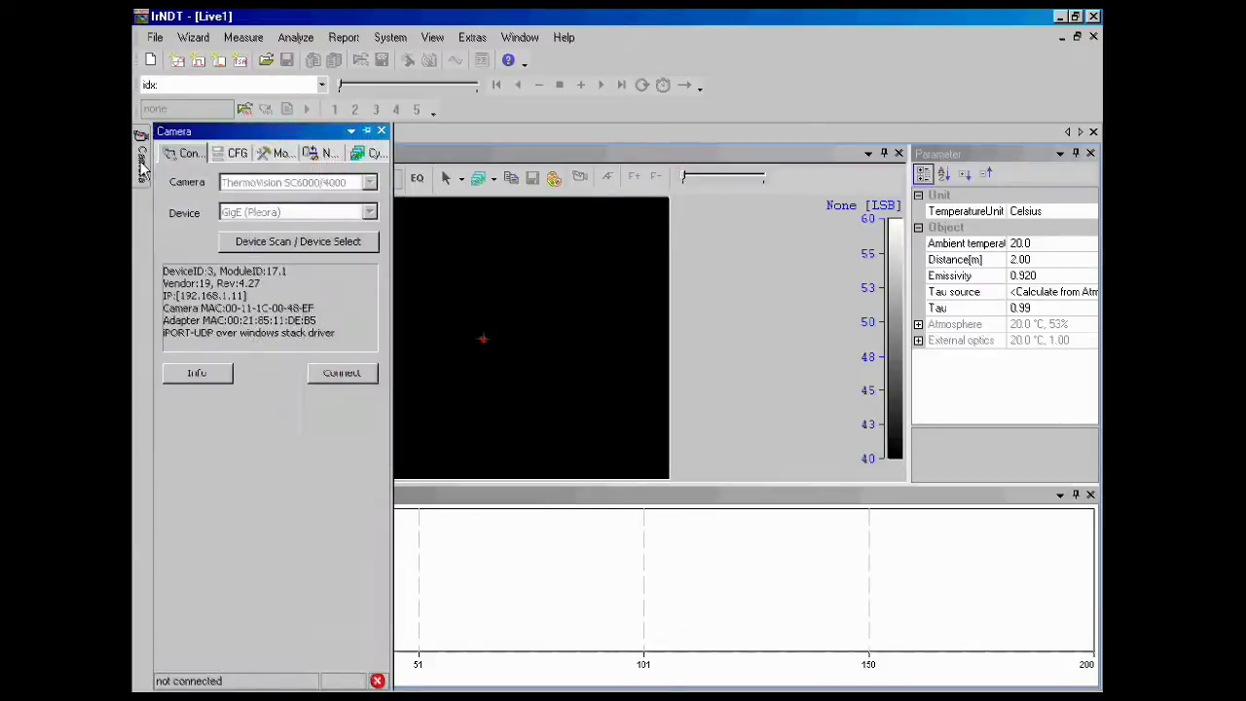
# Connect the ThermoVision camera via its GigE IP engine, check its Mode settings, then hide the Camera panel
pyautogui.click(289, 242)
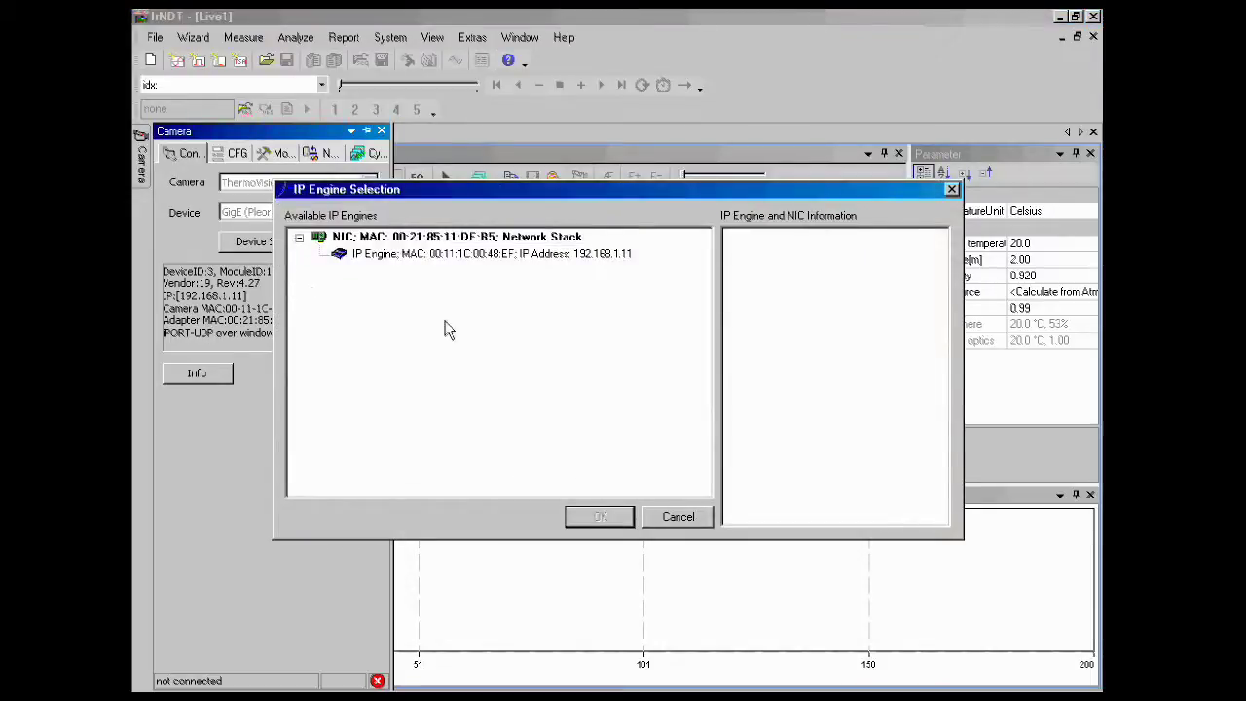
pyautogui.click(450, 253)
pyautogui.click(596, 517)
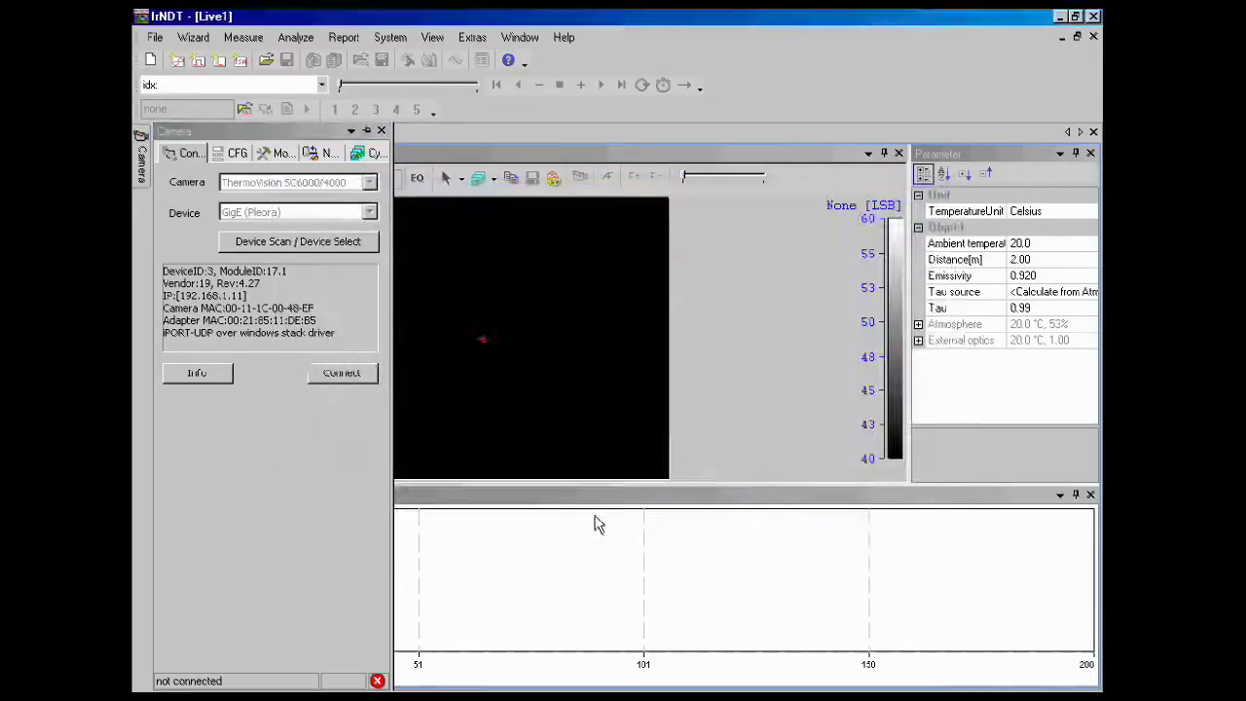
pyautogui.click(343, 374)
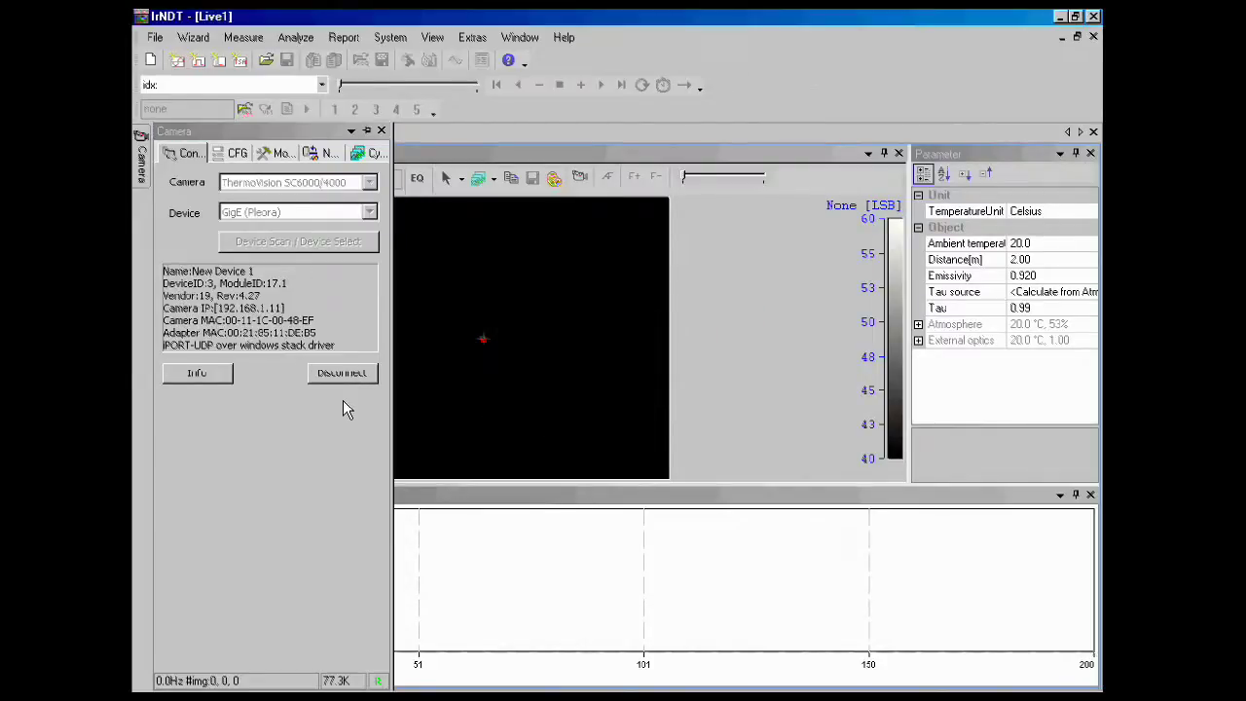
pyautogui.click(290, 156)
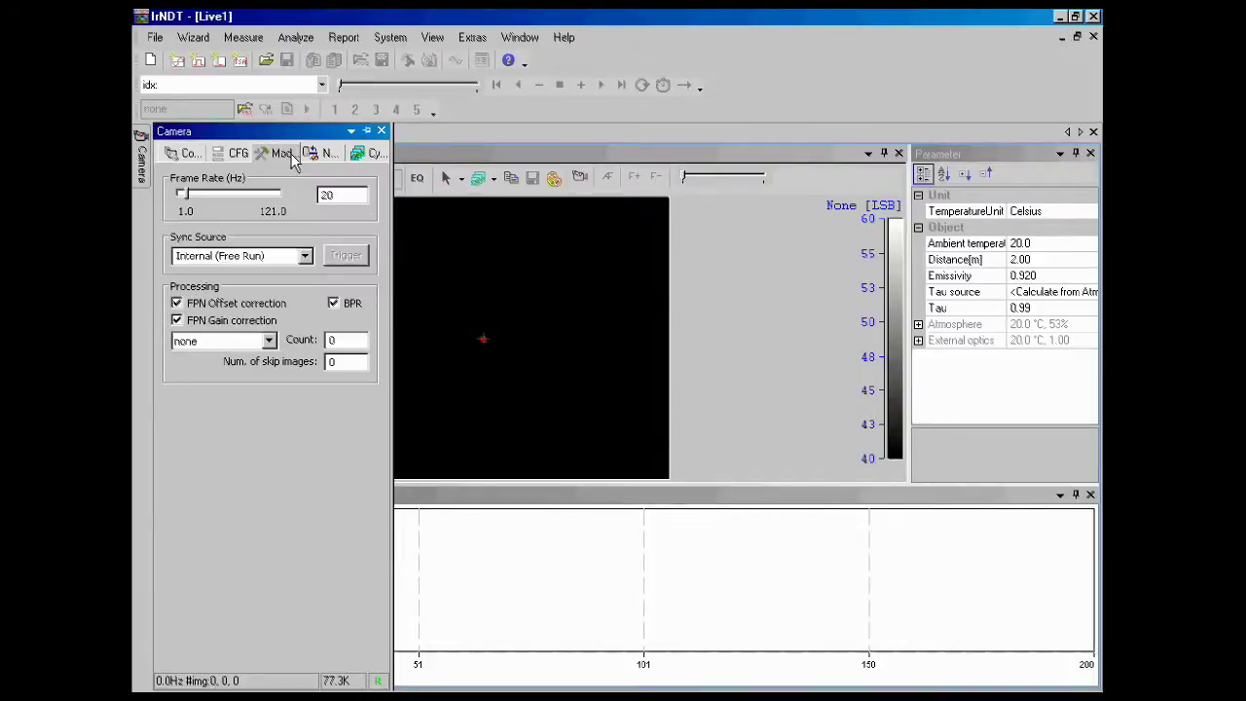
pyautogui.click(382, 132)
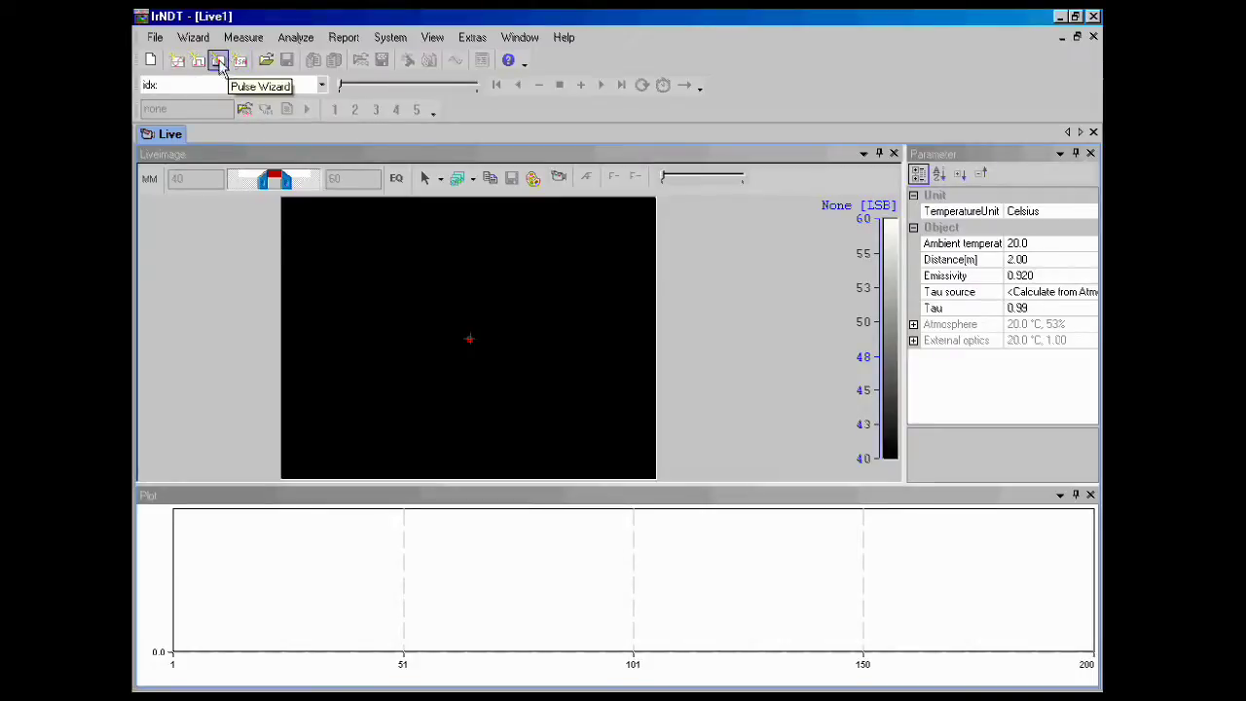
# Start the LockIn Wizard and pass the welcome and document properties pages
pyautogui.click(175, 60)
pyautogui.click(645, 523)
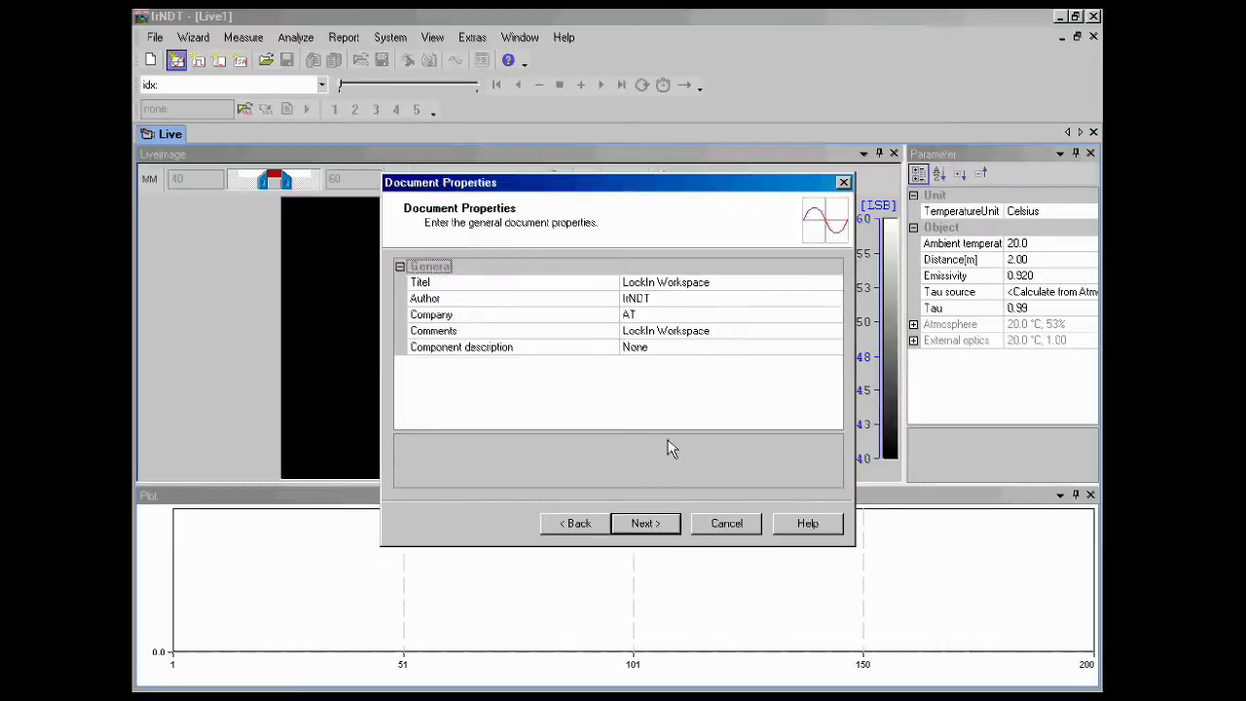
pyautogui.click(633, 527)
# Set the excitation type to IR-PowerBox with a 20.00 s excitation period
pyautogui.click(746, 284)
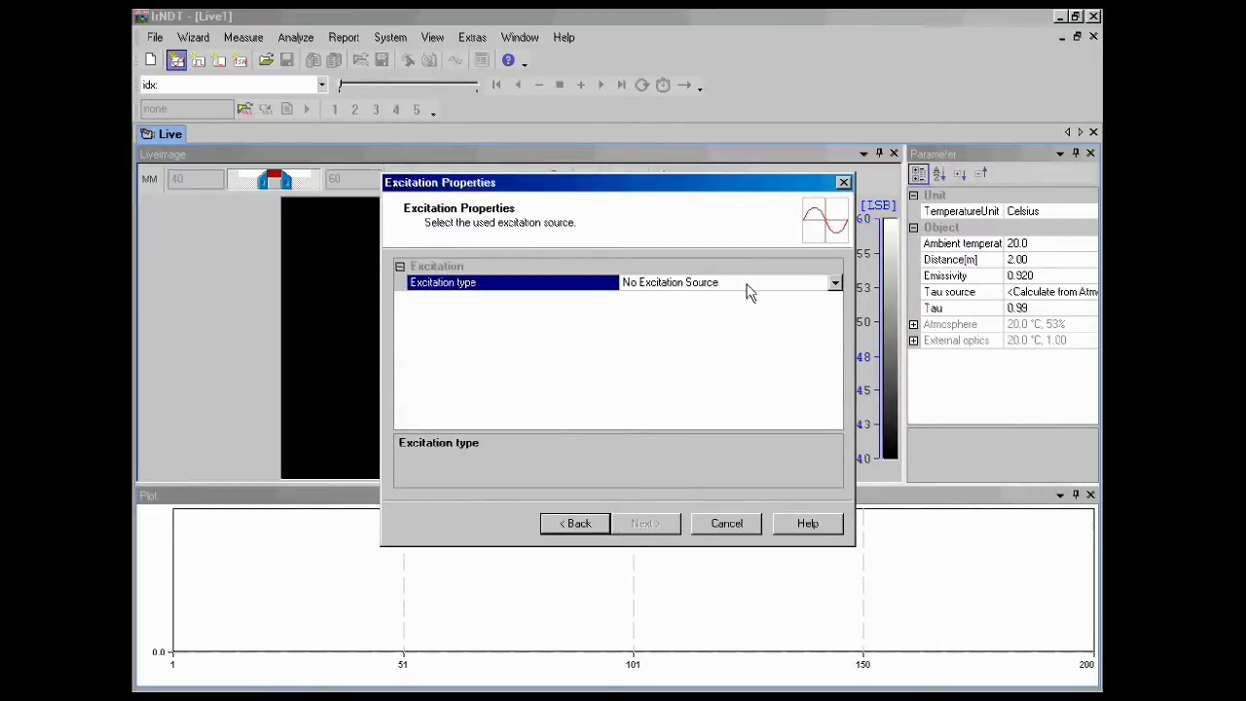
pyautogui.click(835, 284)
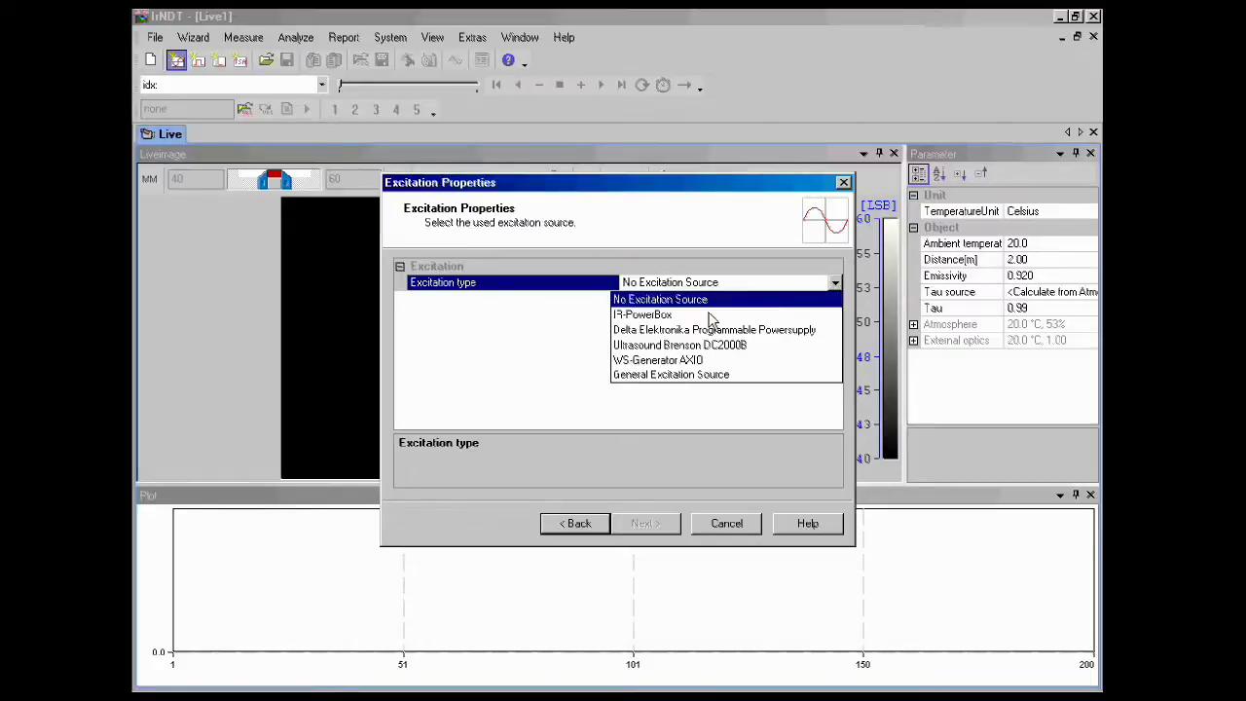
pyautogui.click(640, 316)
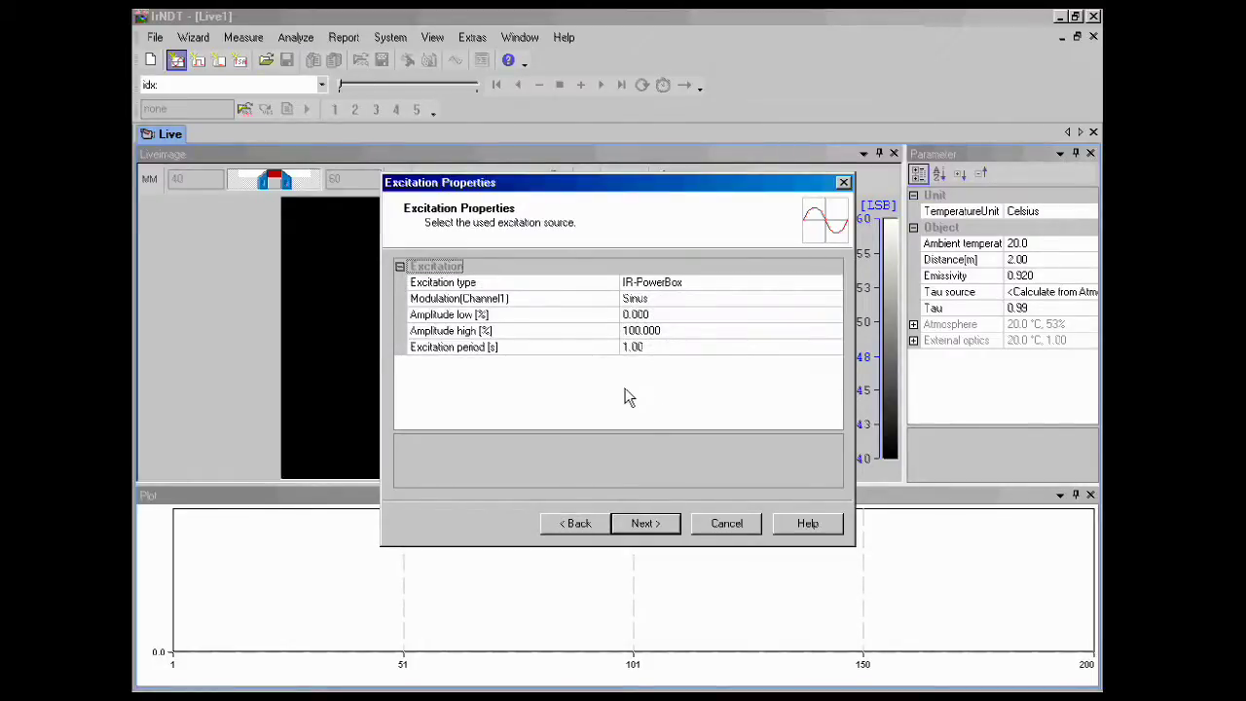
pyautogui.click(634, 351)
pyautogui.click(634, 350)
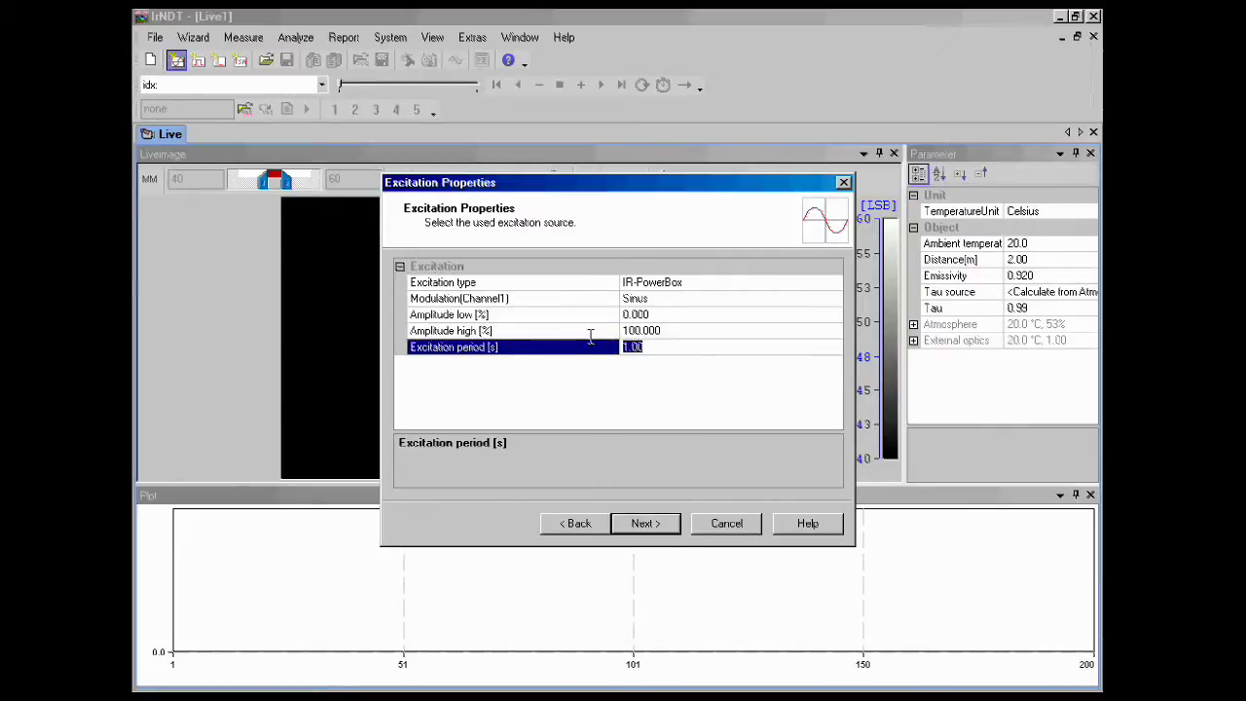
pyautogui.write('20.00')
pyautogui.click(645, 524)
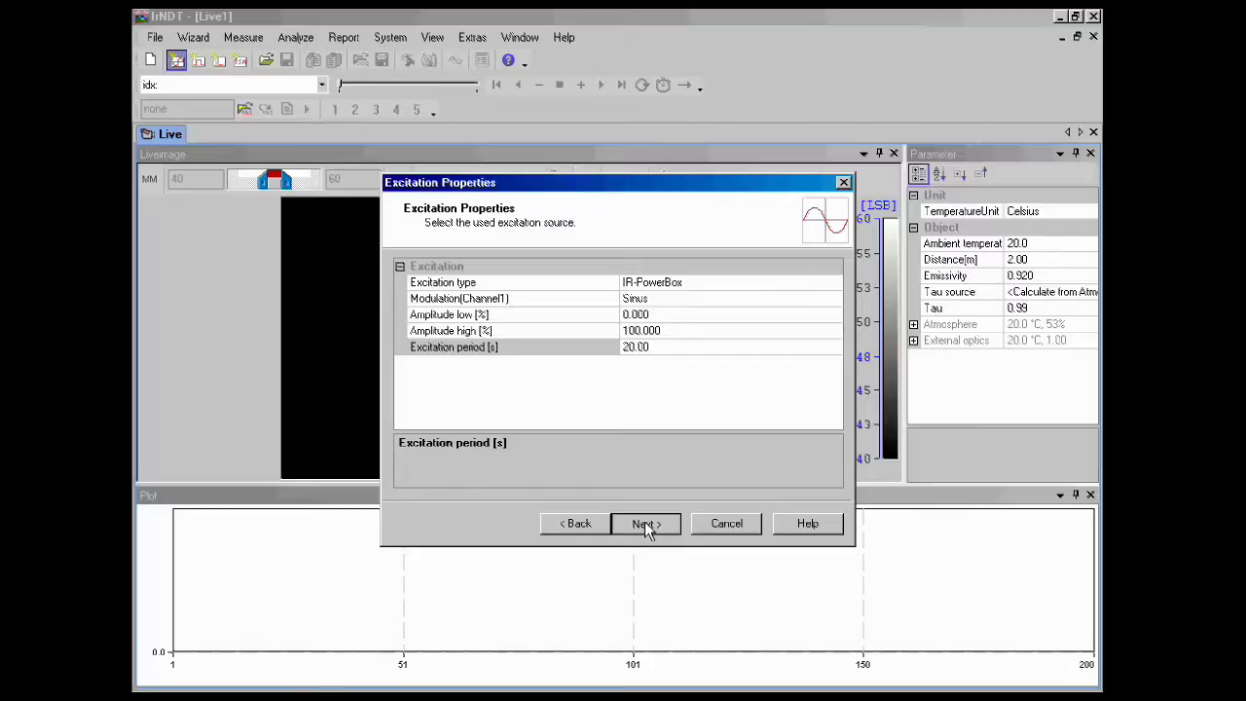
# Set the lock-in Sync Mode to Freerun and finish the wizard to create workspace IrNDT2
pyautogui.click(644, 521)
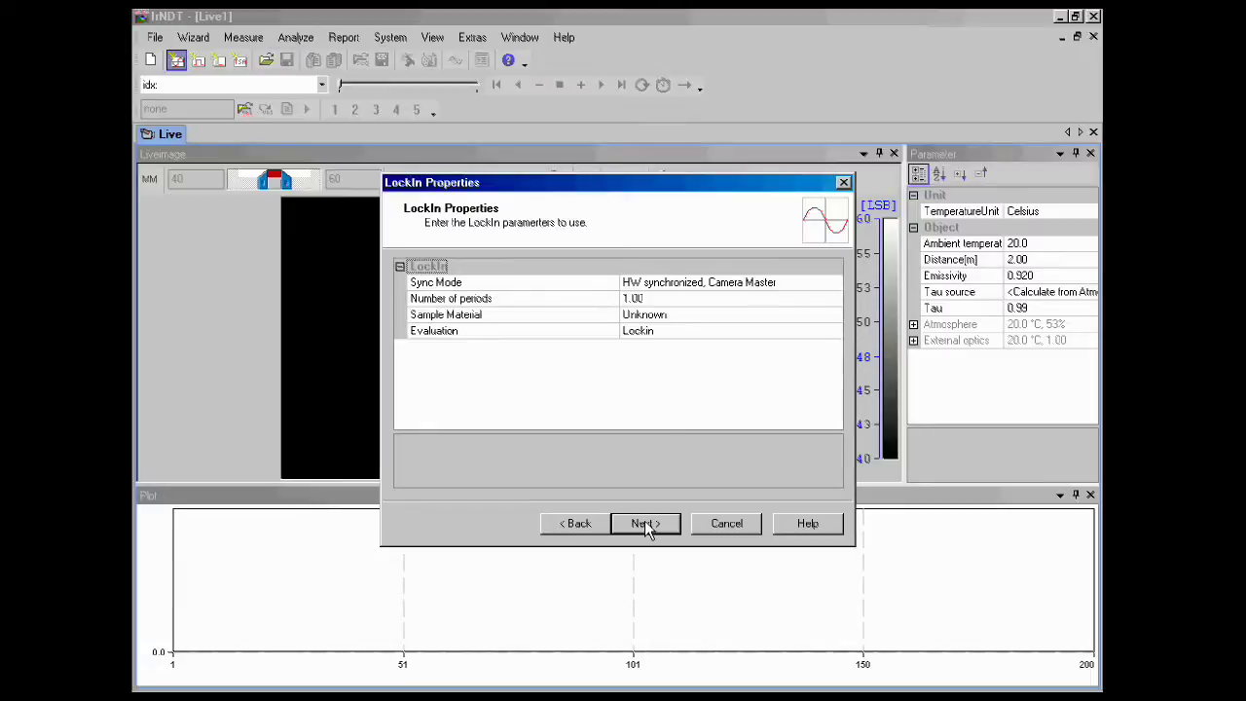
pyautogui.click(800, 283)
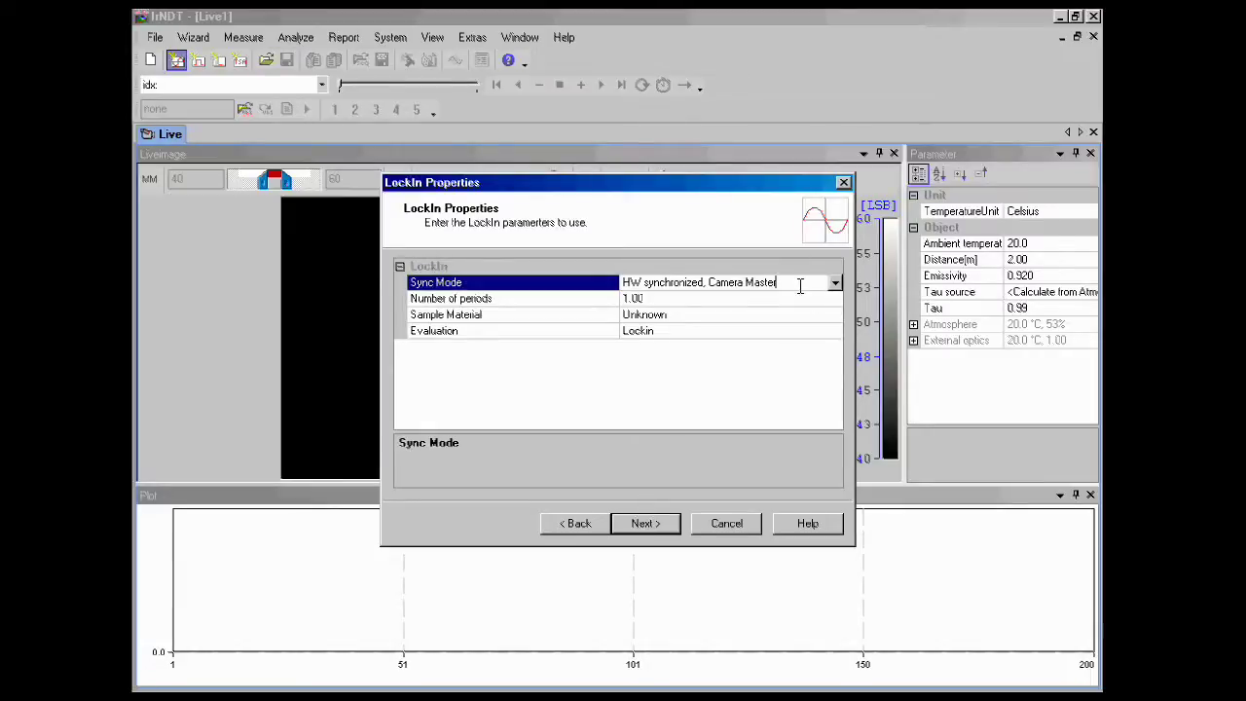
pyautogui.click(834, 283)
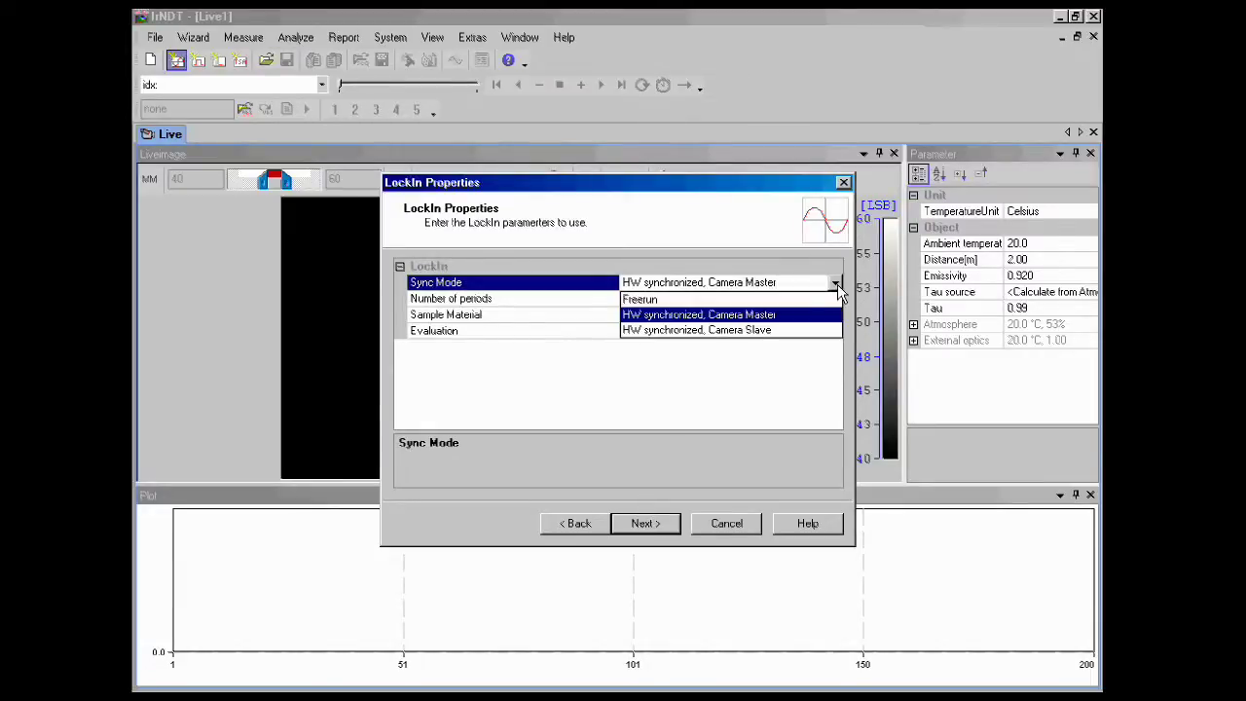
pyautogui.click(746, 300)
pyautogui.click(657, 523)
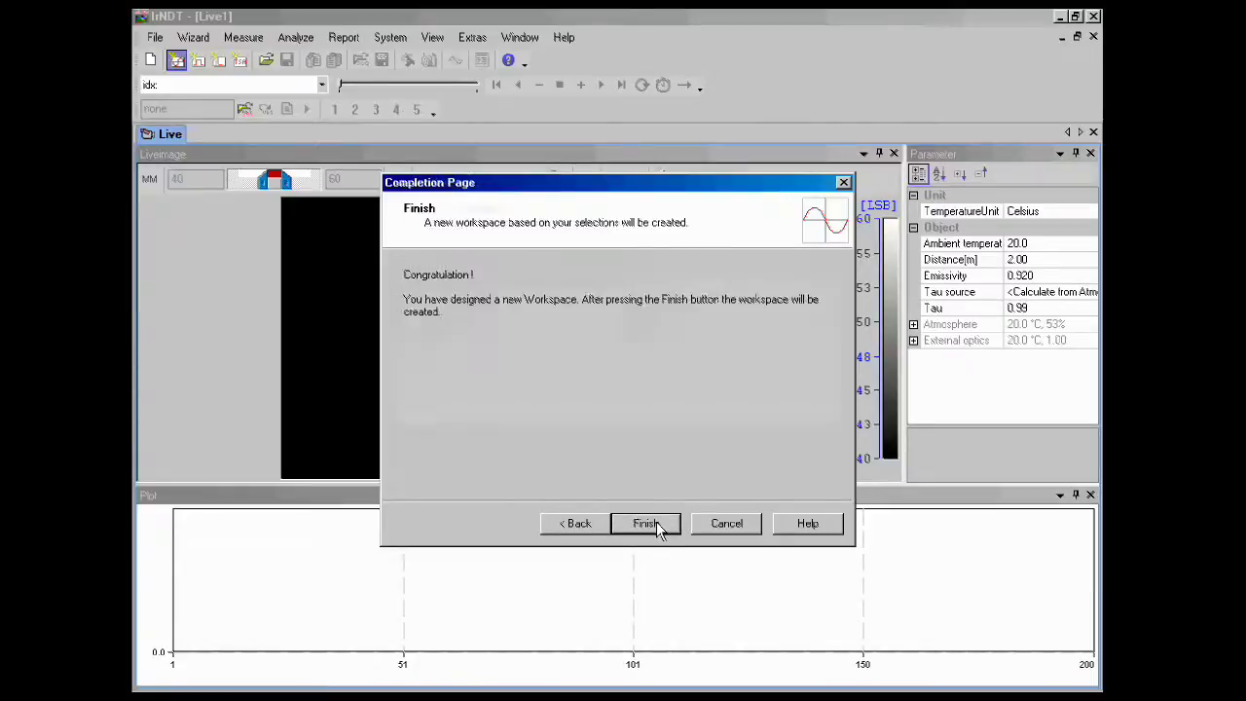
pyautogui.click(656, 522)
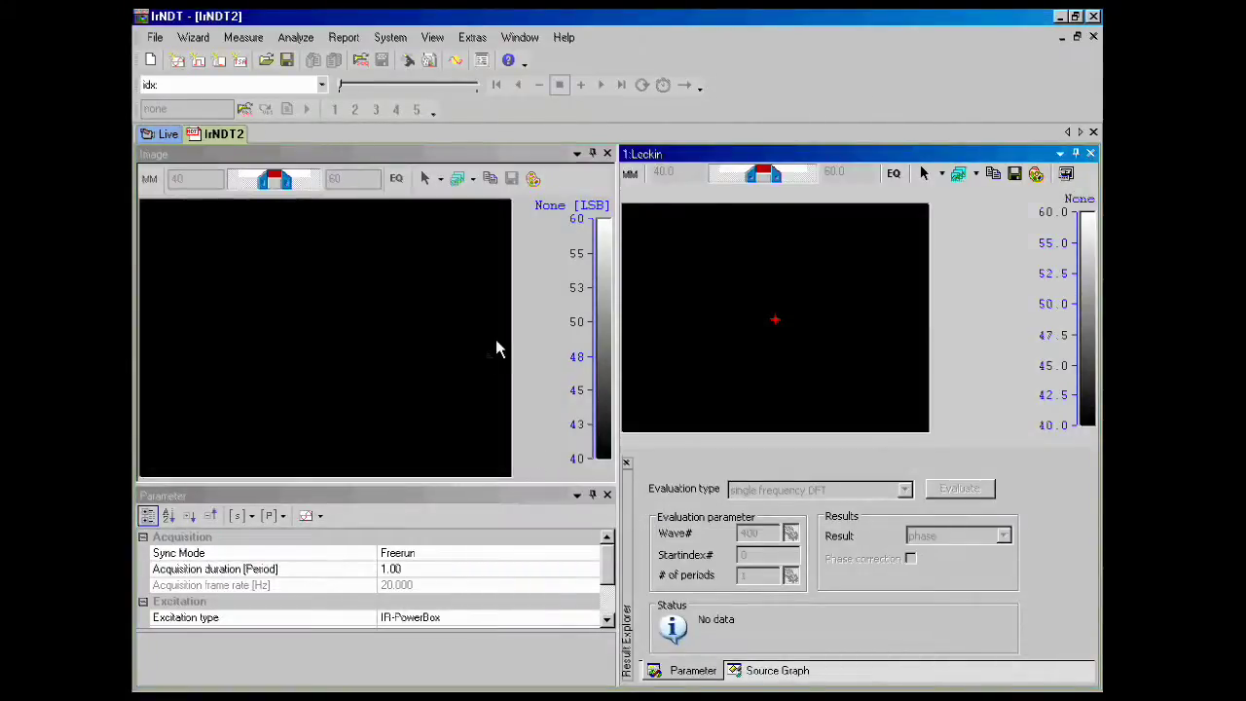
# Snap and acquire a 400-image lock-in sequence (640x512x400) from the Acquisition Info dialog
pyautogui.click(410, 73)
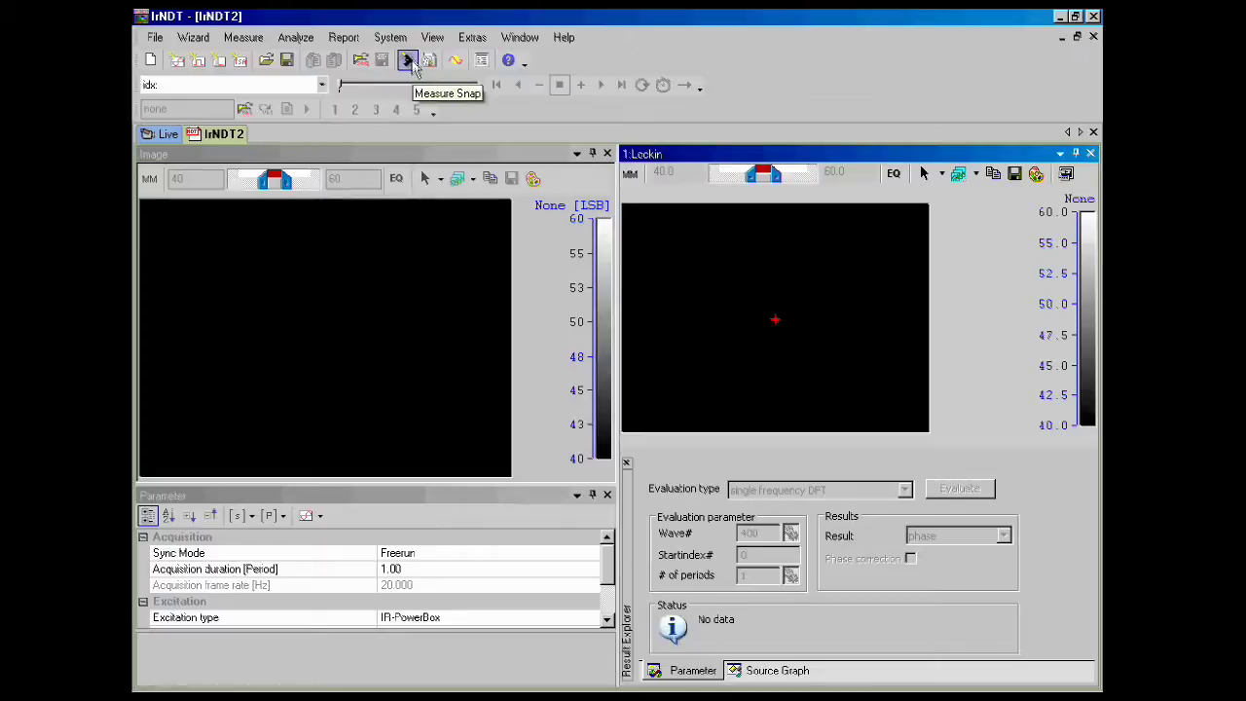
pyautogui.click(409, 61)
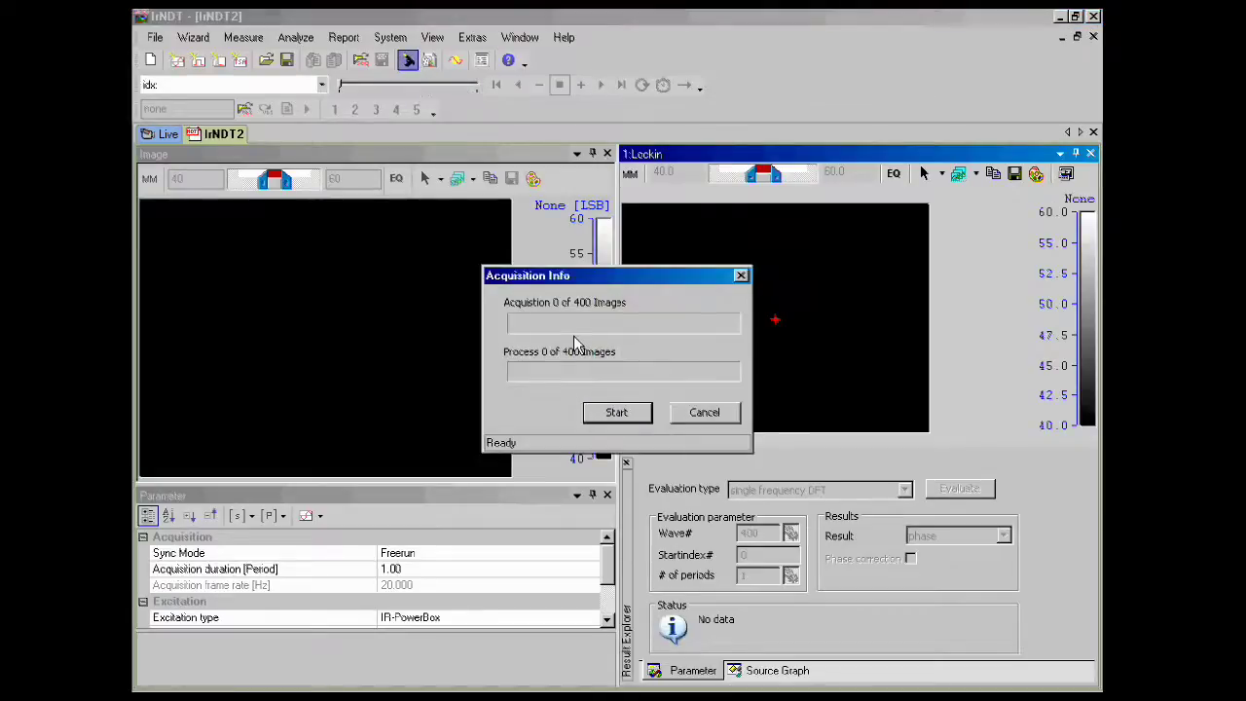
pyautogui.click(616, 413)
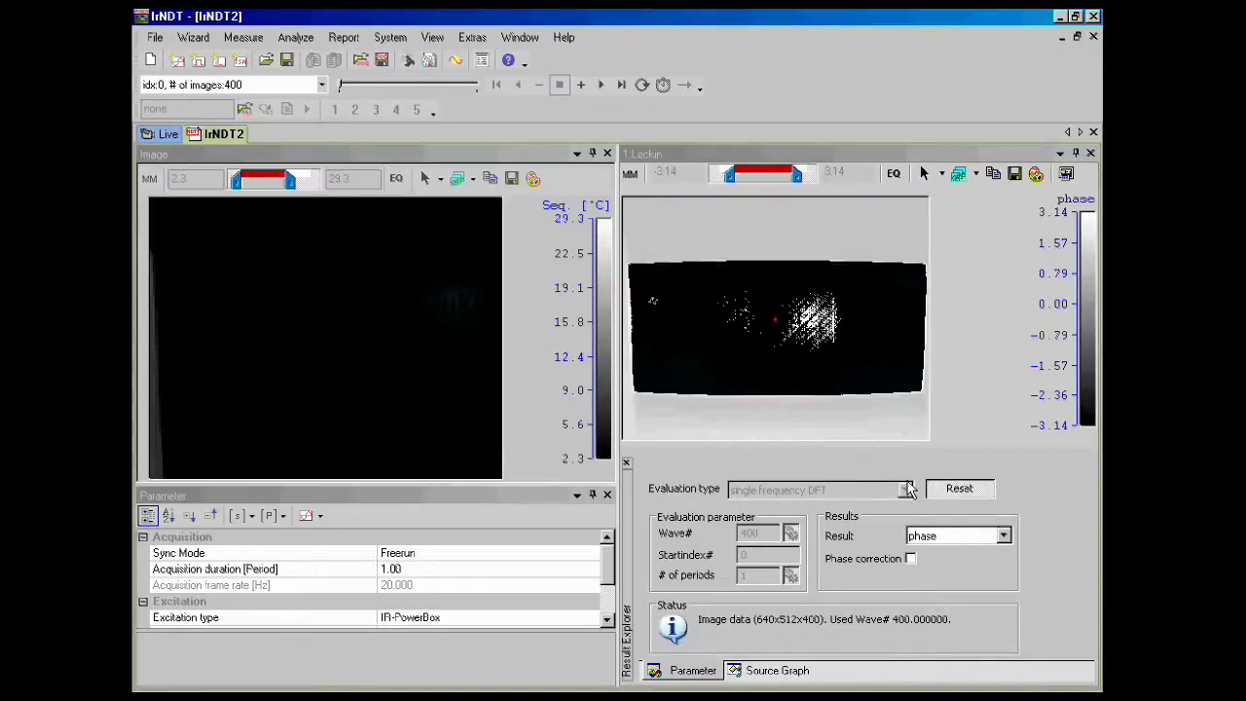
# Reset and re-evaluate the lock-in data using harmonic approximation(freq.)
pyautogui.click(960, 491)
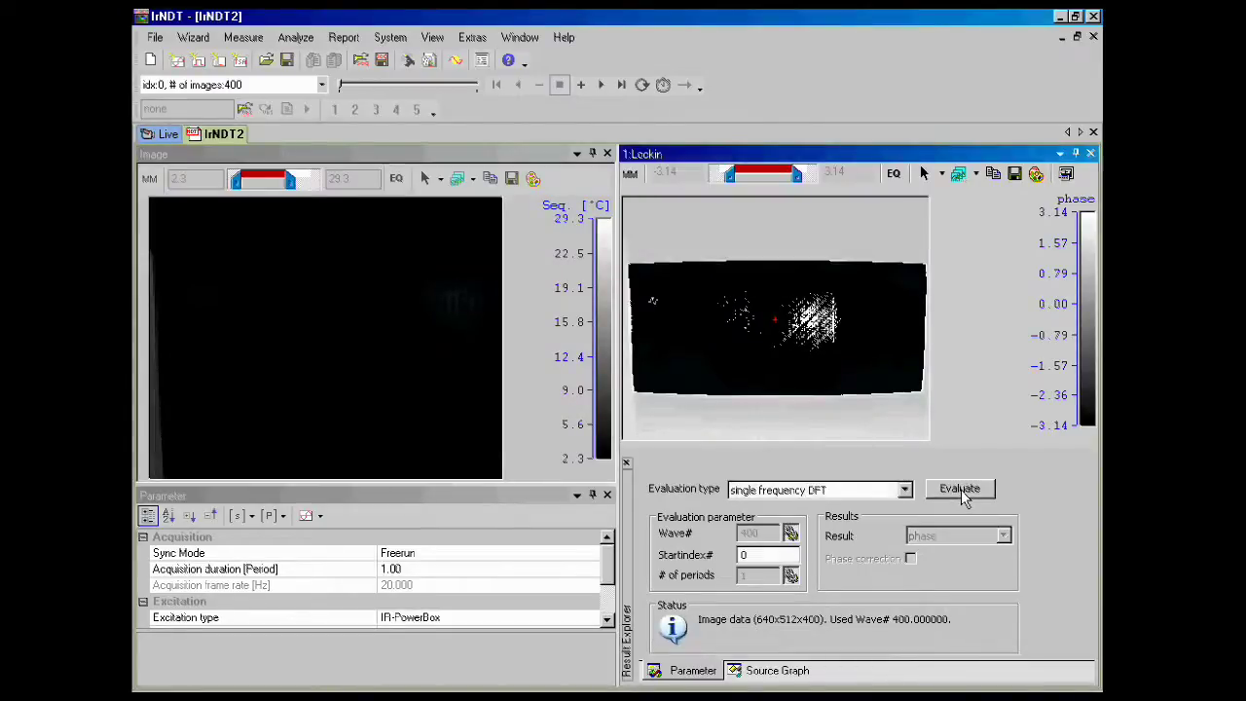
pyautogui.click(905, 492)
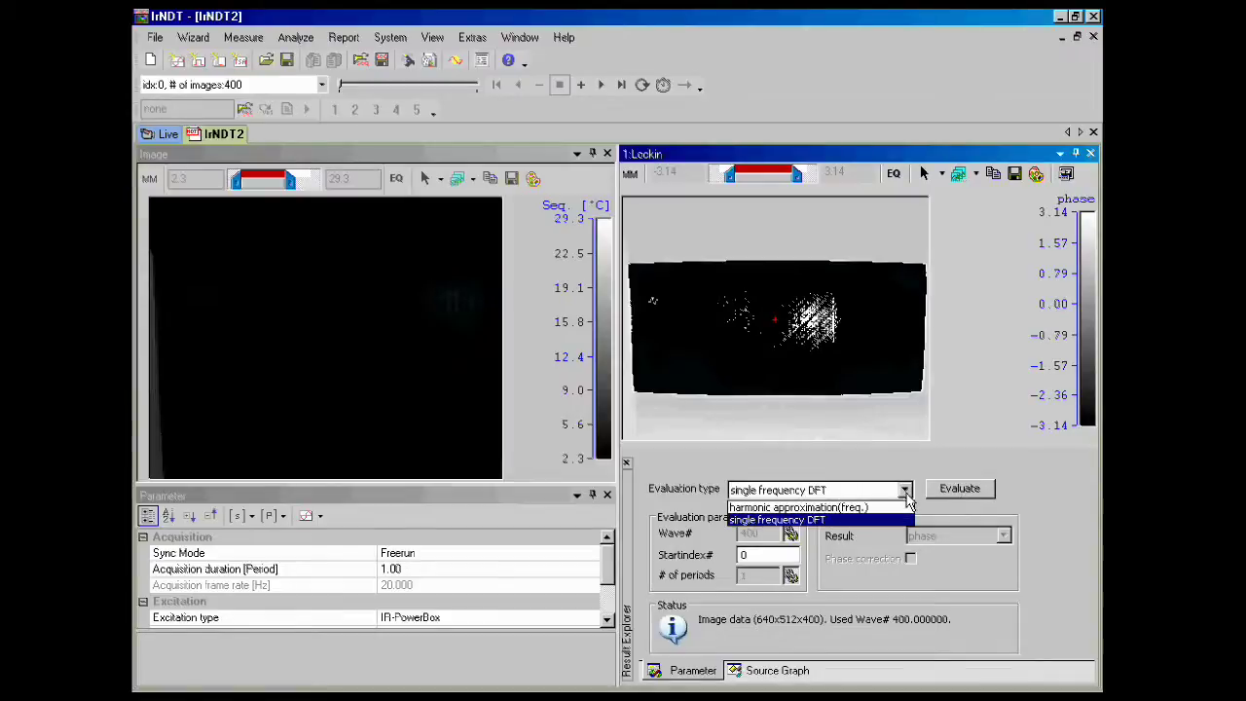
pyautogui.click(828, 509)
pyautogui.click(962, 489)
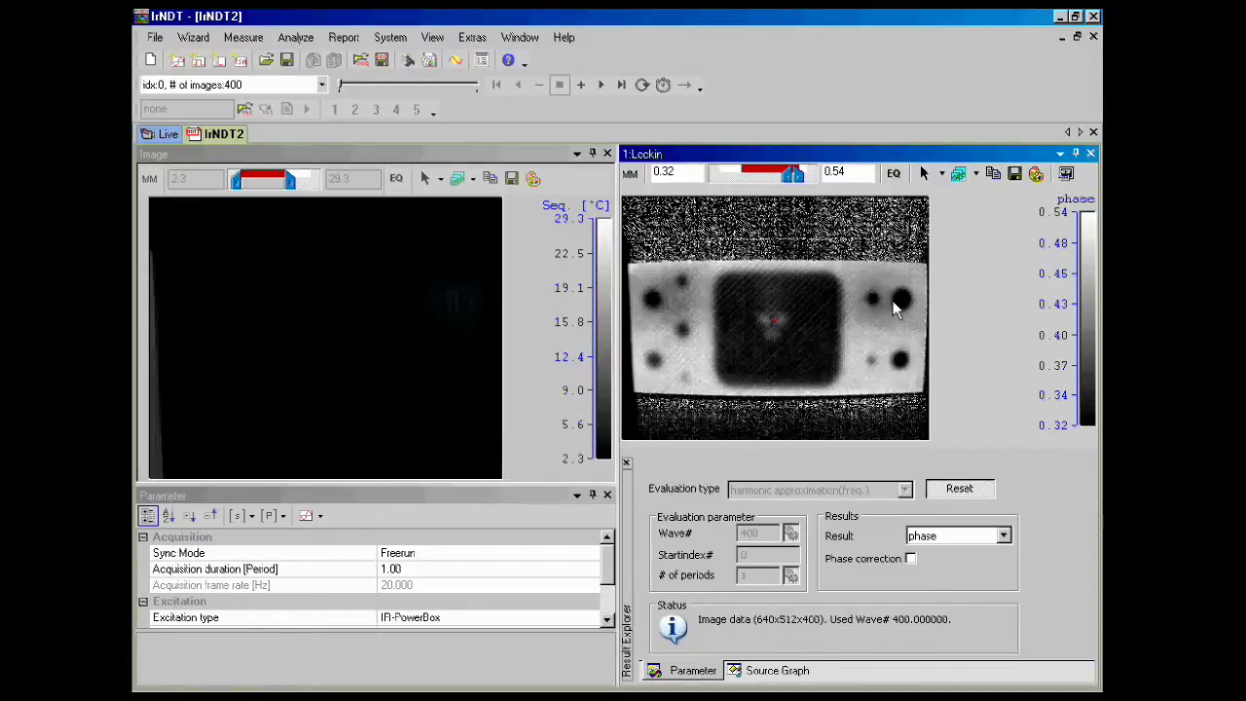
# Apply the tsa.pal palette to the phase image and set its display range to 0.11–0.69
pyautogui.click(1036, 176)
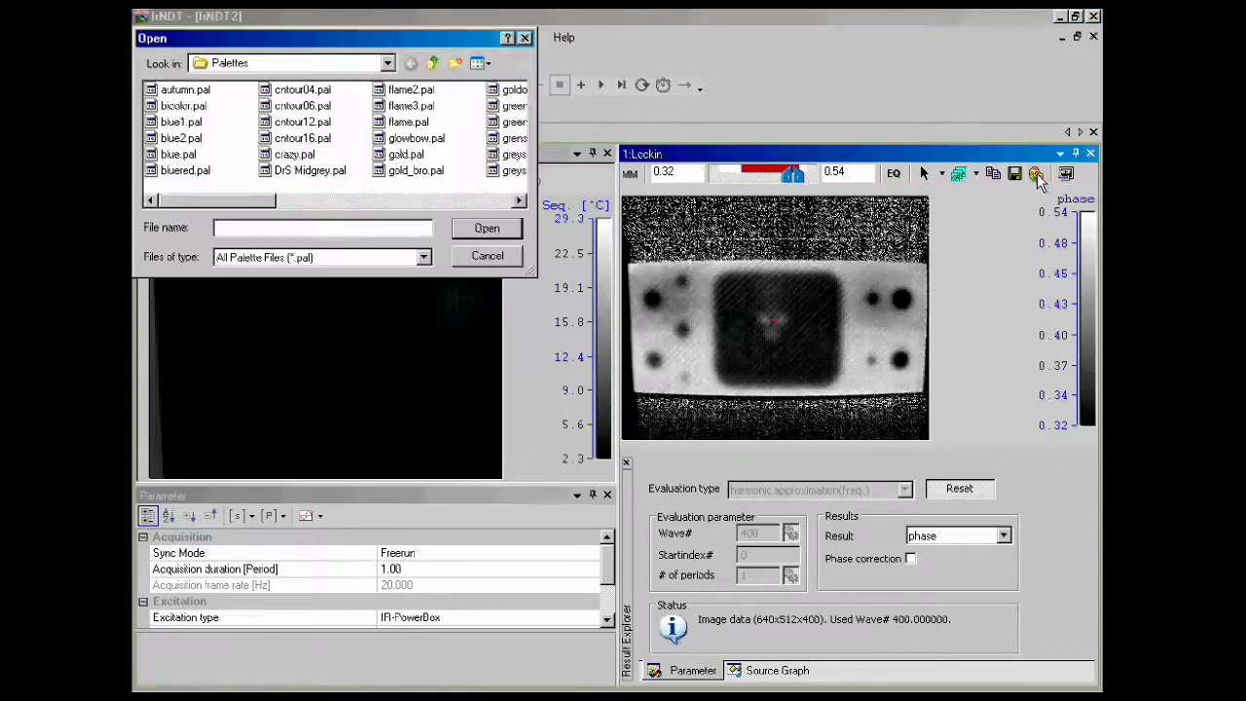
pyautogui.moveTo(258, 202); pyautogui.dragTo(486, 206)
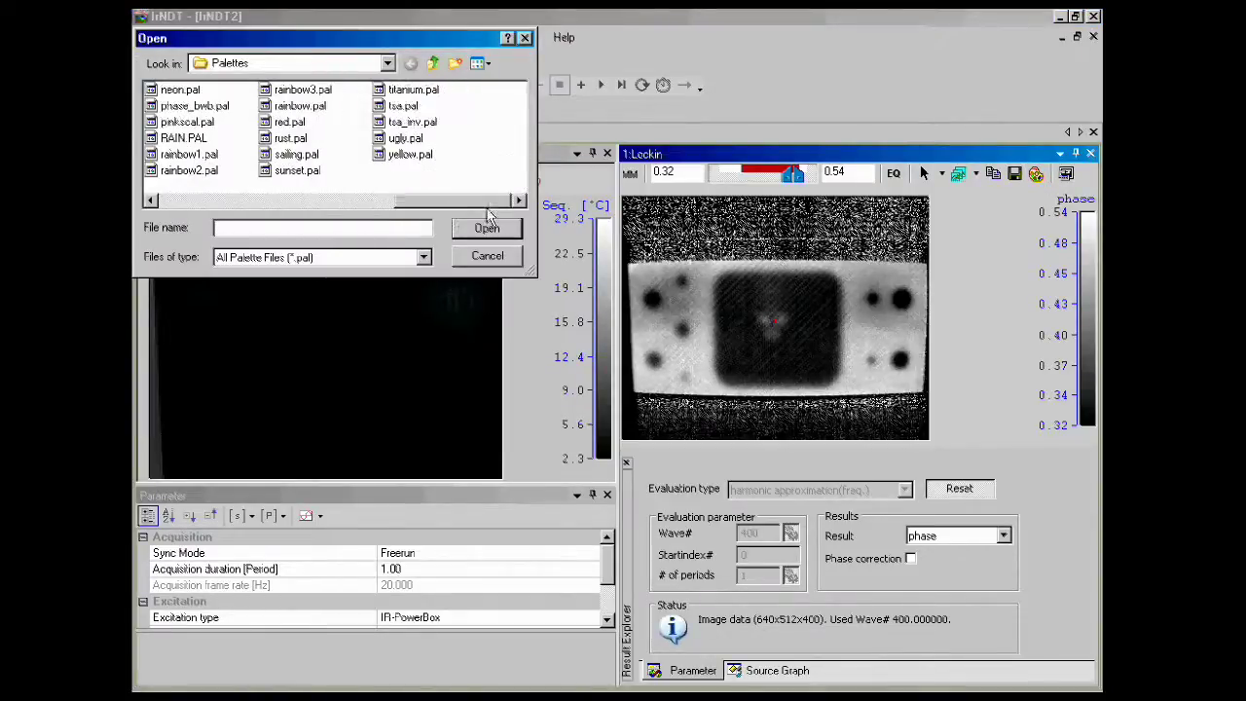
pyautogui.click(405, 107)
pyautogui.click(484, 232)
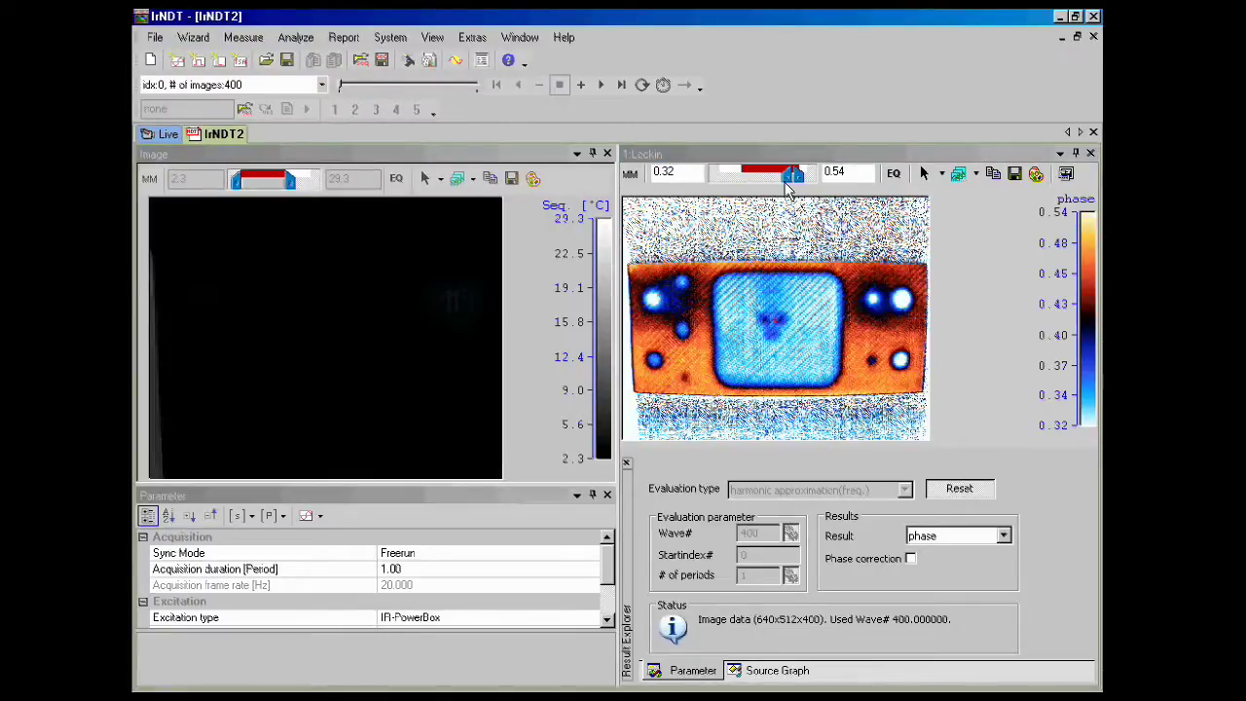
pyautogui.moveTo(793, 175); pyautogui.dragTo(787, 175)
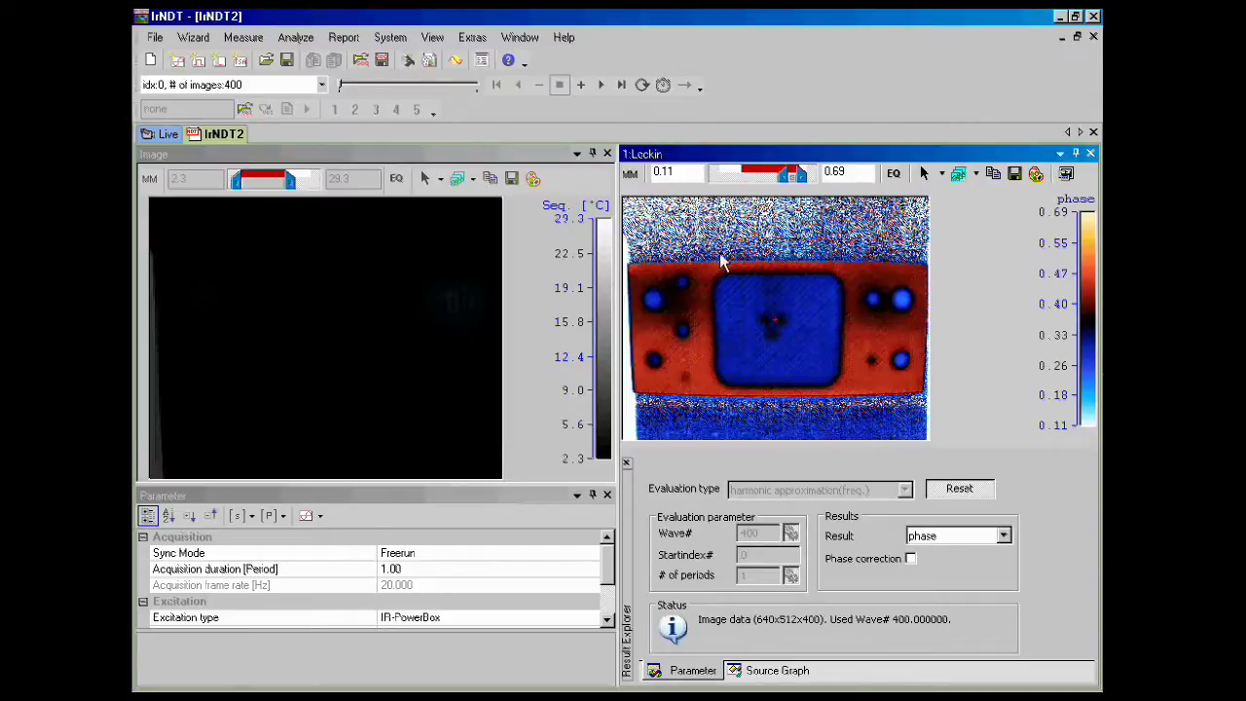
# Start the live image in the Live view, apply tsa_inv.pal, and scale it to 1.1–10.0 °C
pyautogui.click(165, 134)
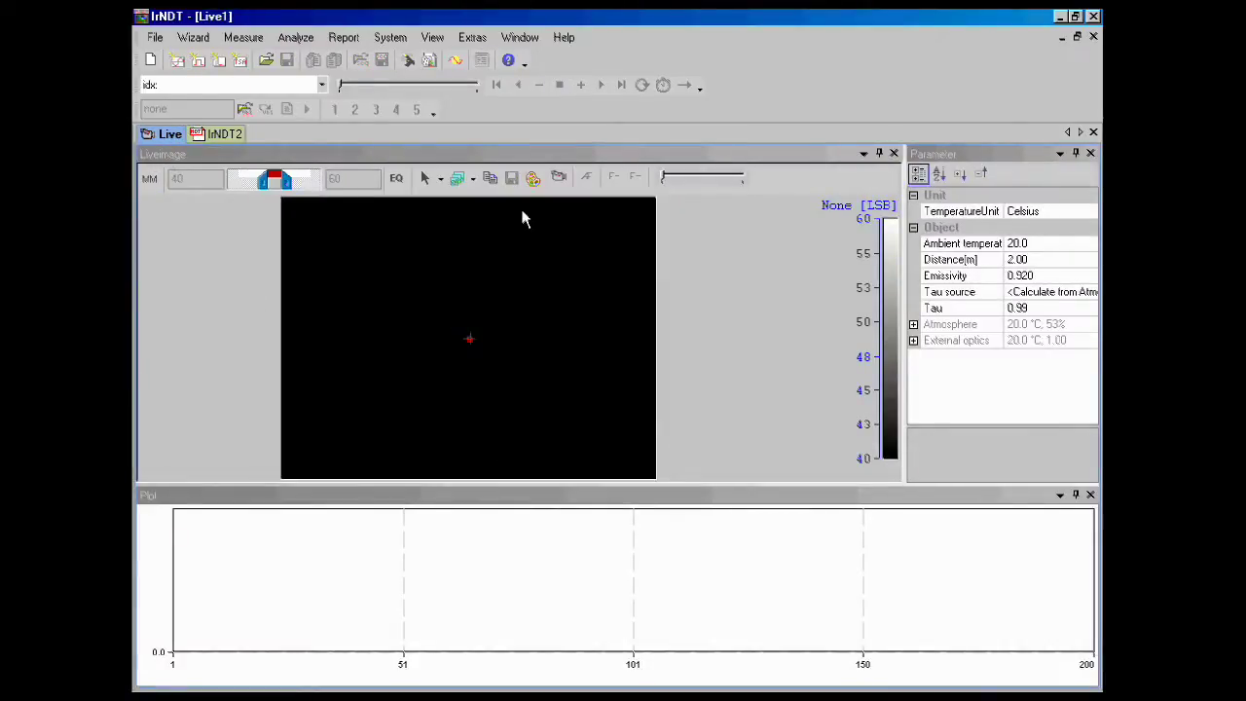
pyautogui.click(566, 179)
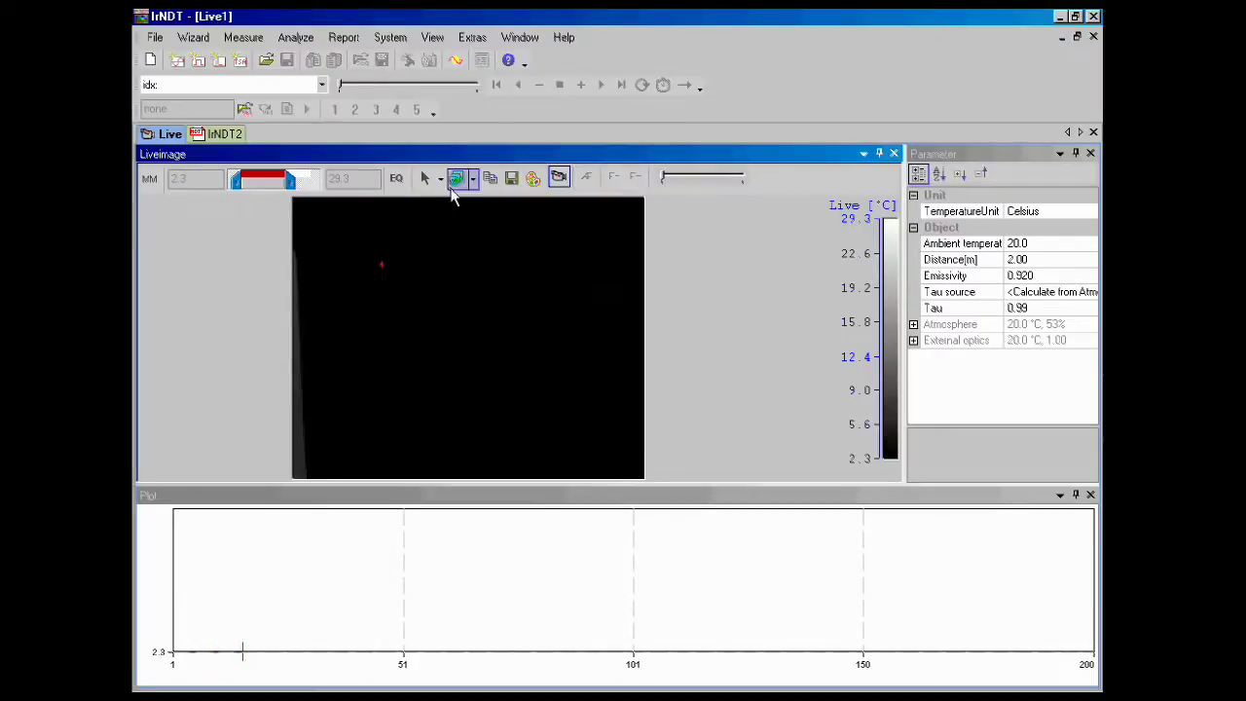
pyautogui.click(533, 180)
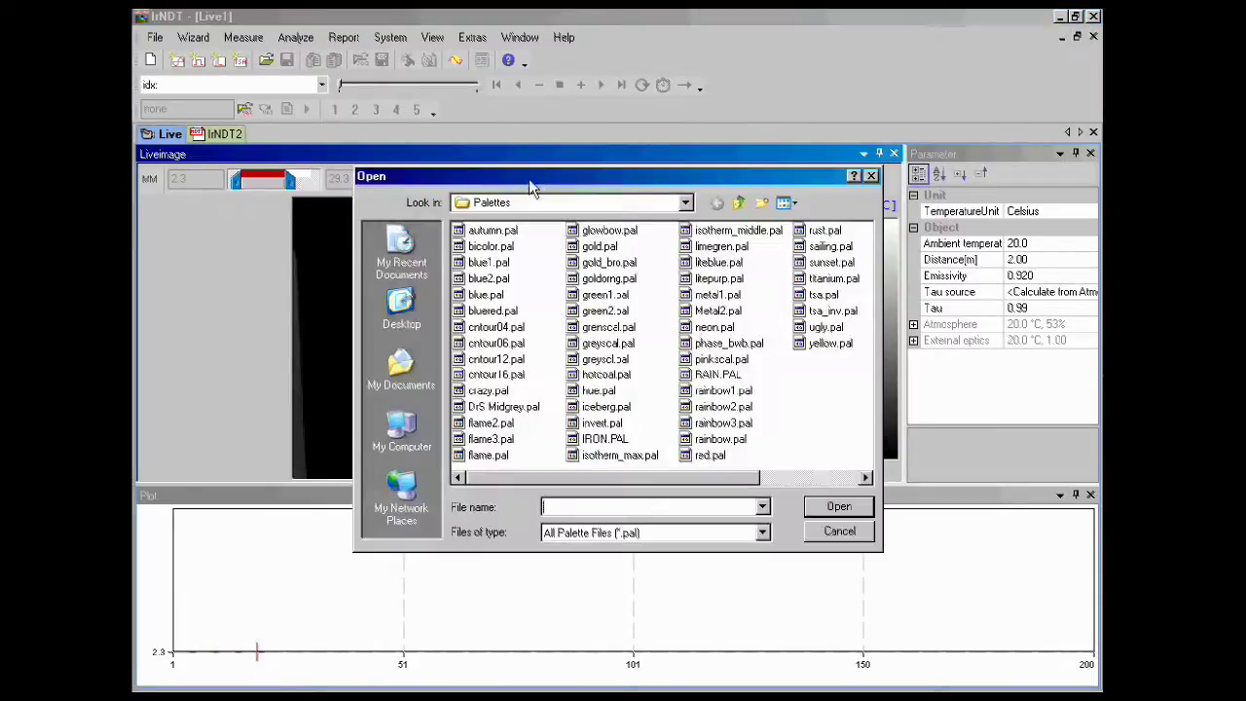
pyautogui.click(829, 311)
pyautogui.click(839, 507)
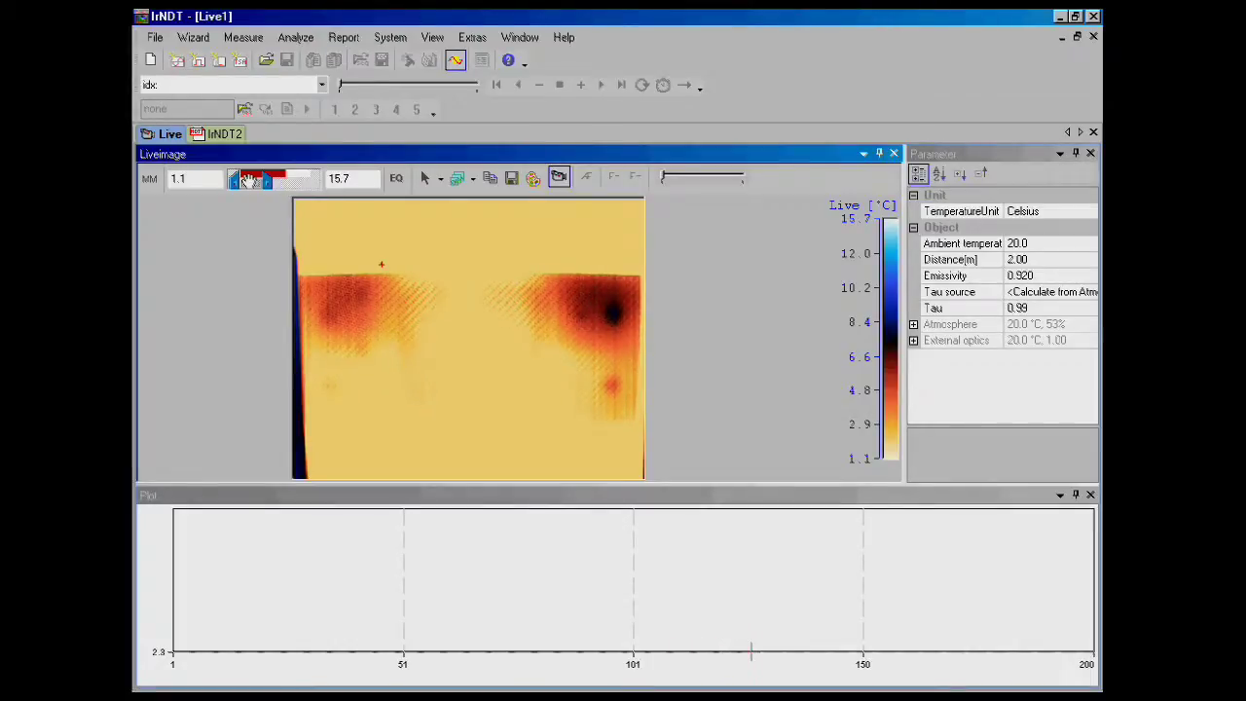
pyautogui.moveTo(234, 180); pyautogui.dragTo(253, 183)
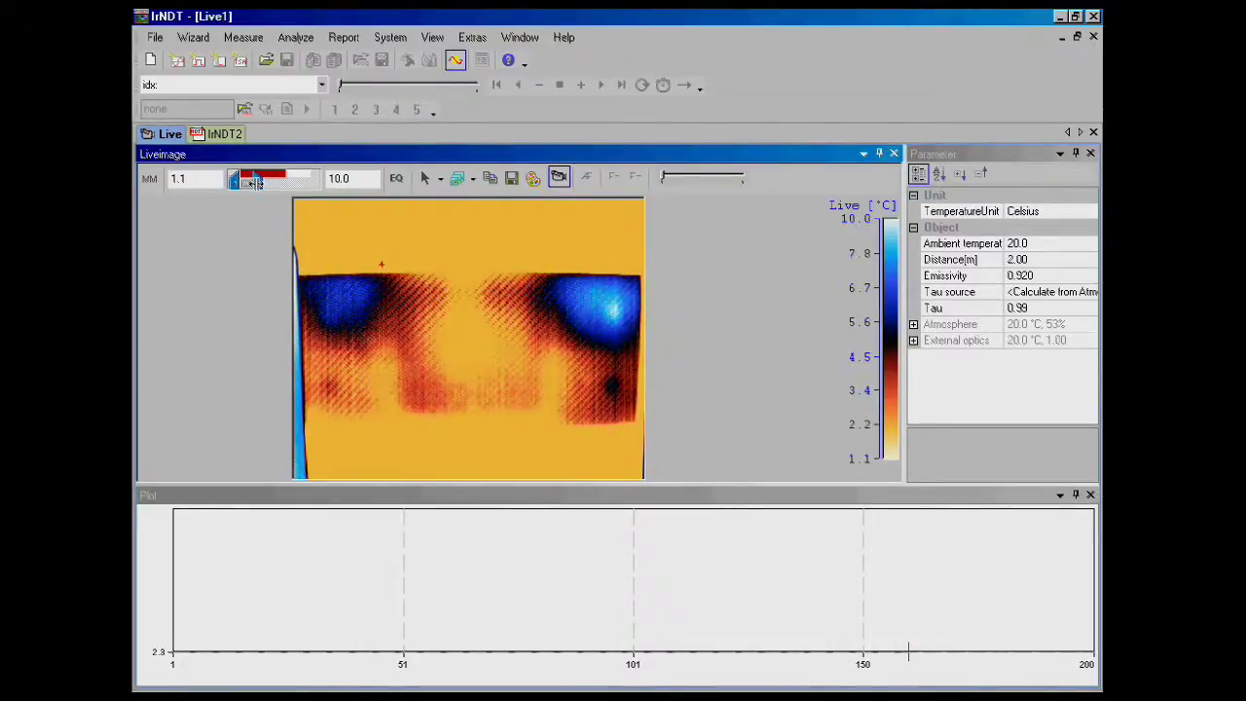